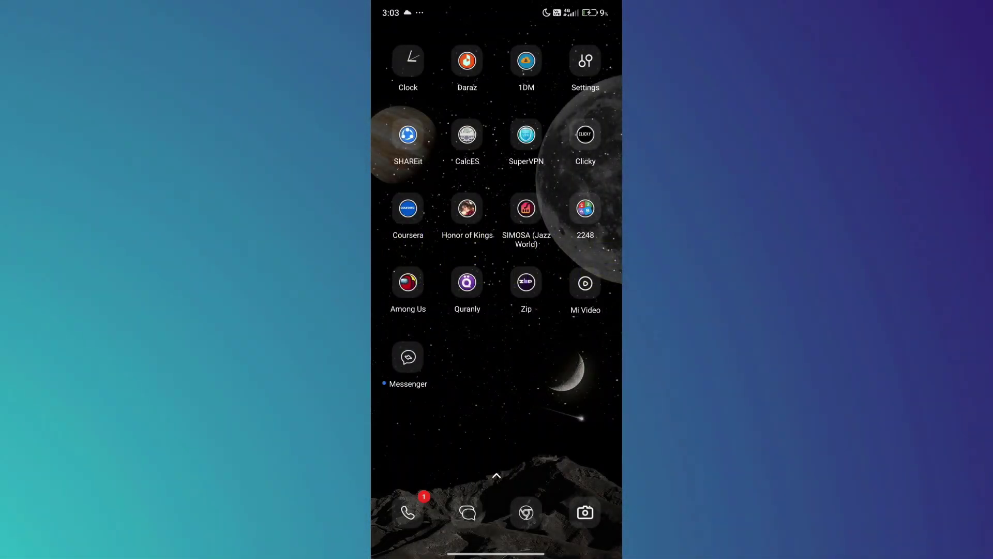
Open Messenger's App info from its home-screen icon to see version 464.0.0.44.109
drag(408, 357, 426, 322)
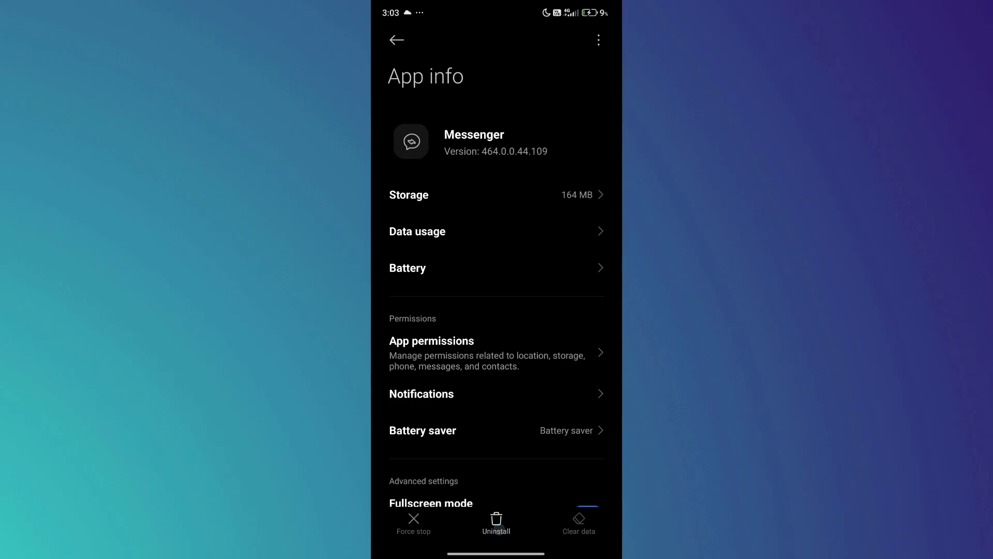
Uninstall Messenger from its App info page and confirm
click(499, 530)
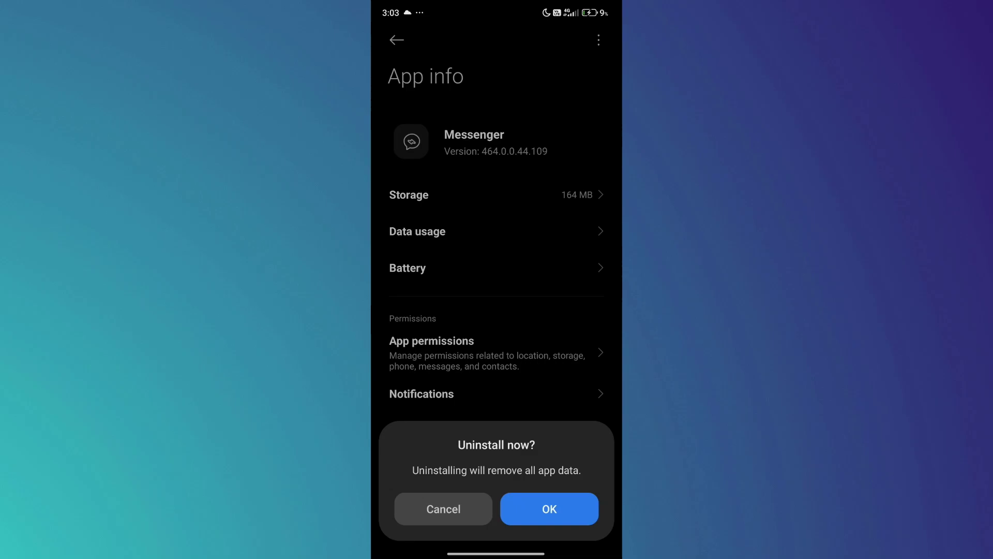
click(537, 513)
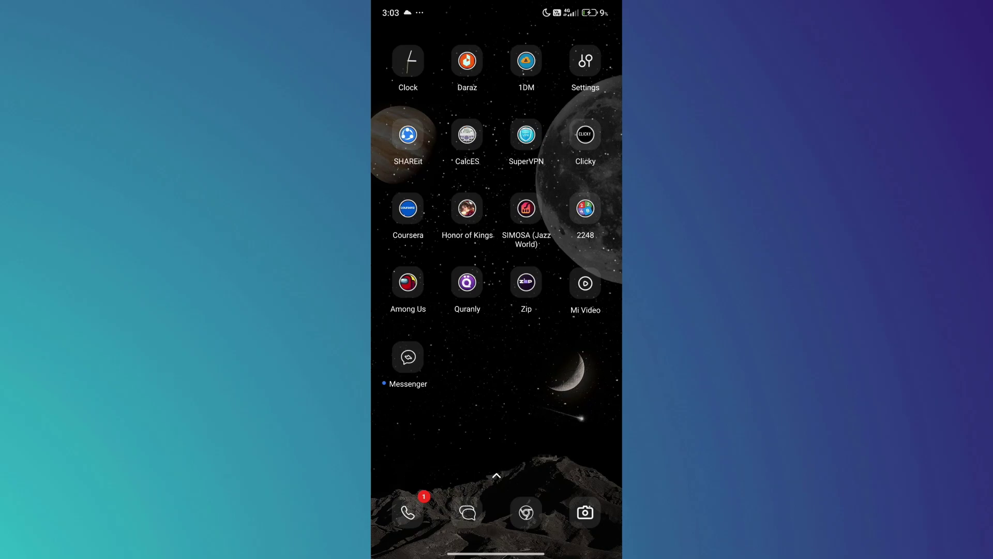
Search Google in Chrome for 'messenger old version'
click(526, 514)
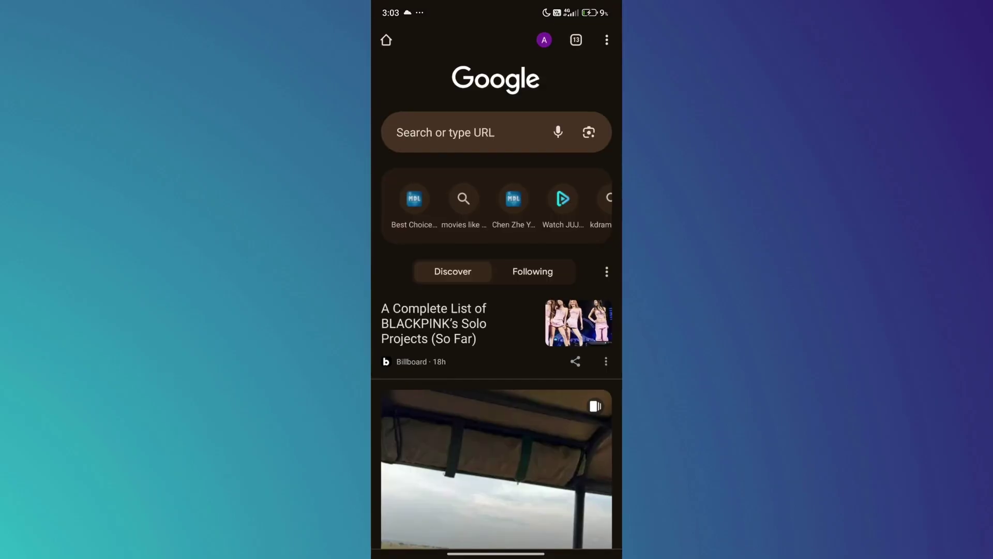
click(471, 135)
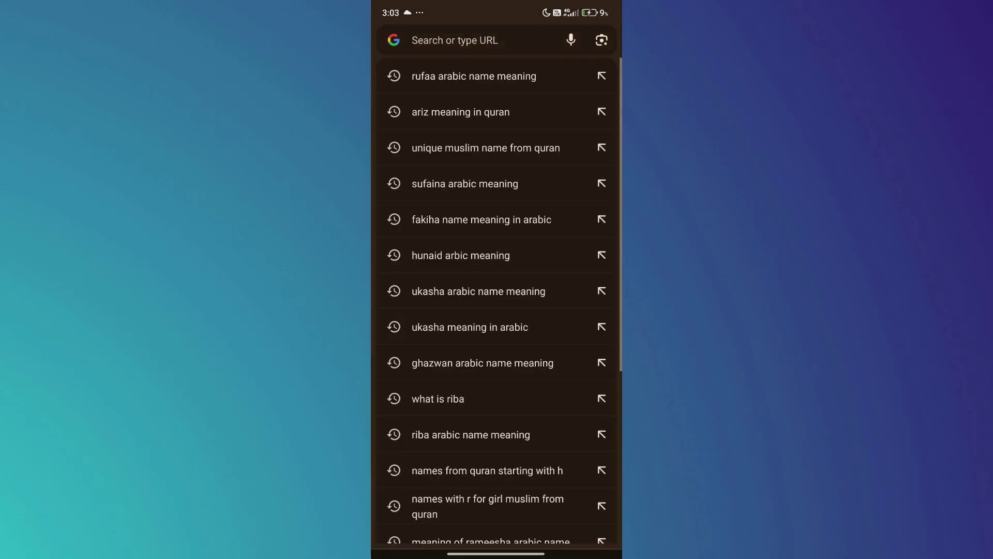
text(messe)
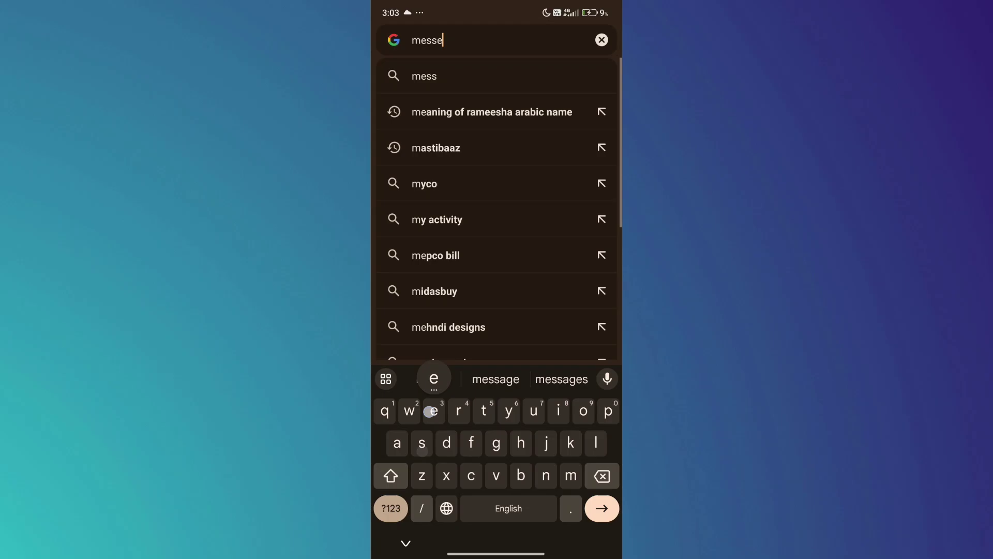
text(nger old ve)
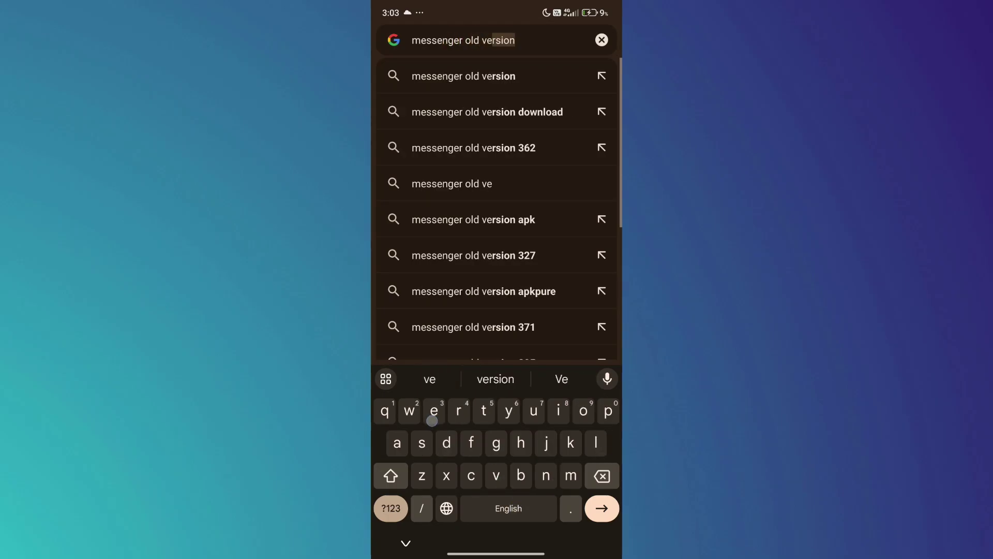
text(r)
click(466, 112)
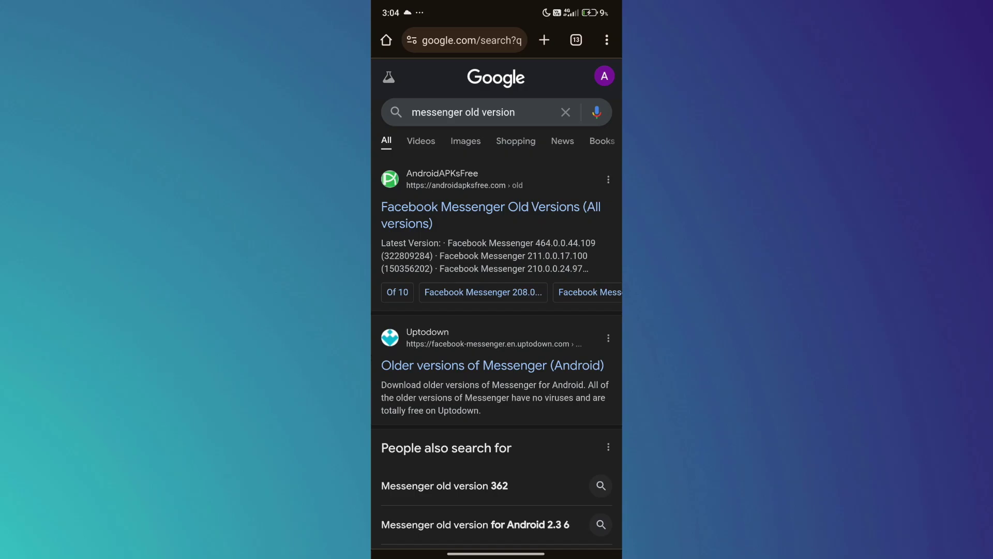
On Uptodown's older Messenger versions list, load late-2023 entries and open version 438.1.0.33.115
click(572, 360)
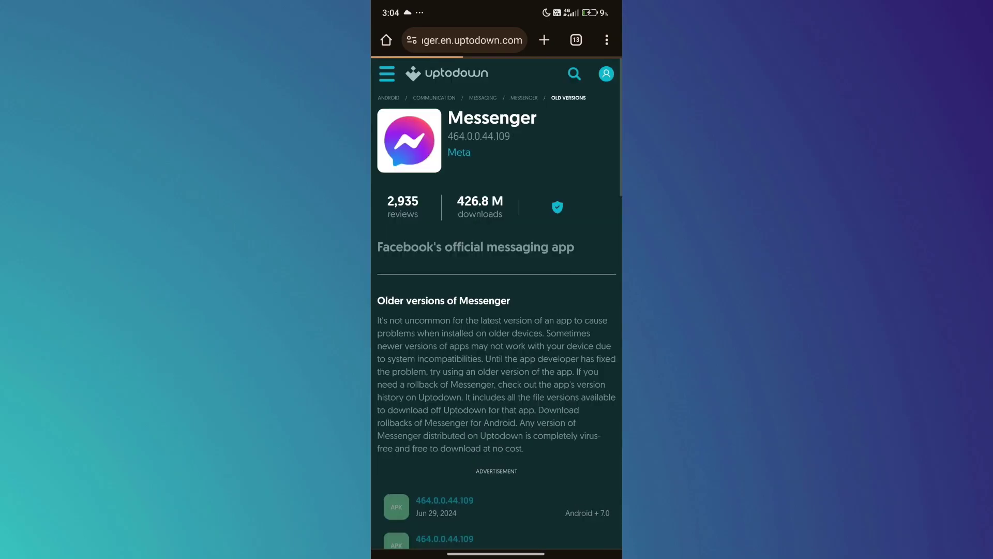
scroll(554, 359, down, 5)
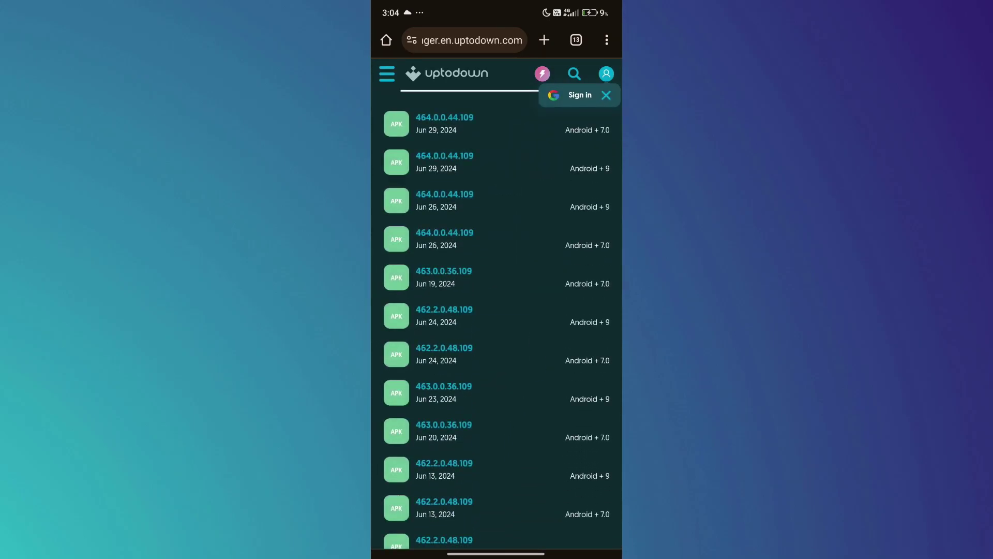
scroll(528, 348, down, 5)
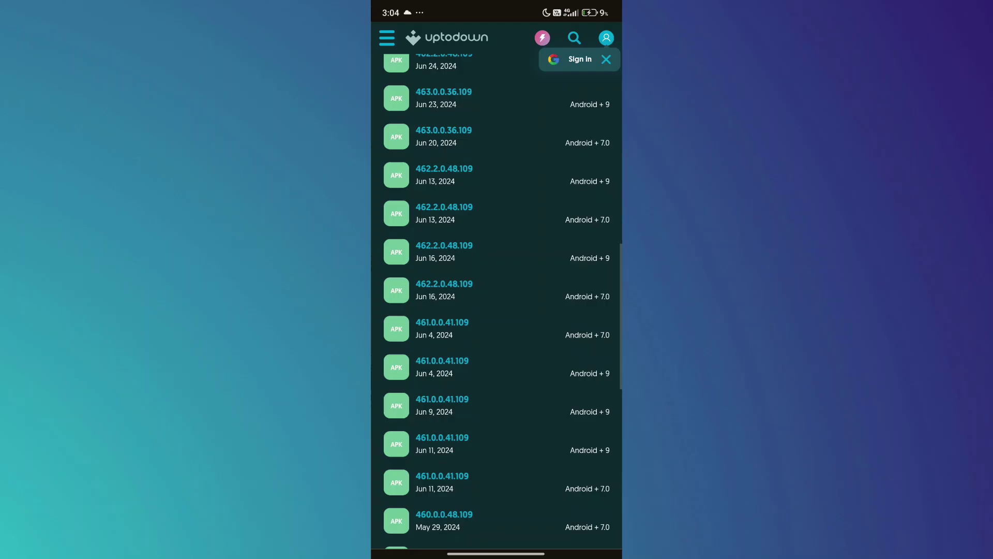
click(506, 513)
scroll(497, 310, down, 5)
click(508, 429)
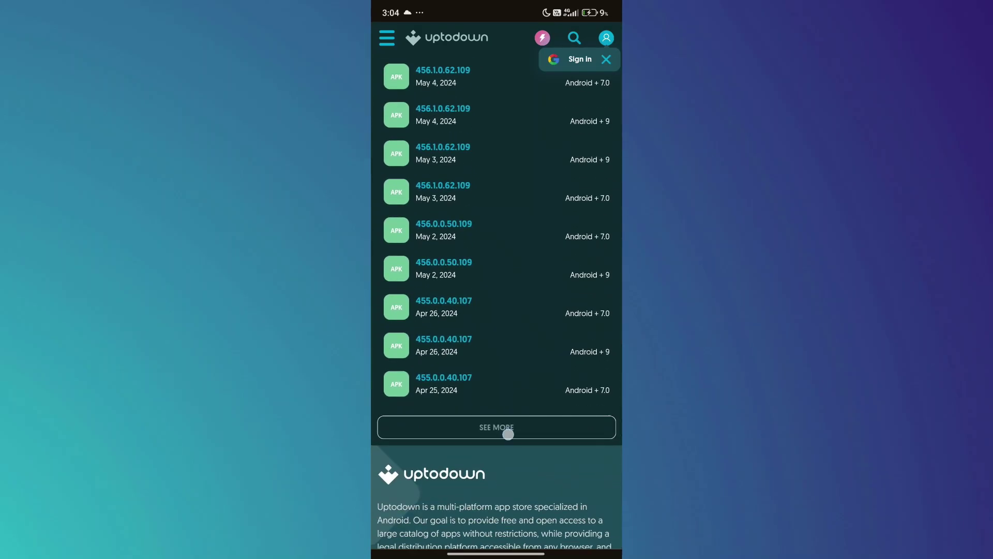
scroll(496, 310, down, 4)
scroll(497, 310, up, 4)
click(496, 429)
scroll(512, 419, down, 8)
scroll(497, 310, up, 3)
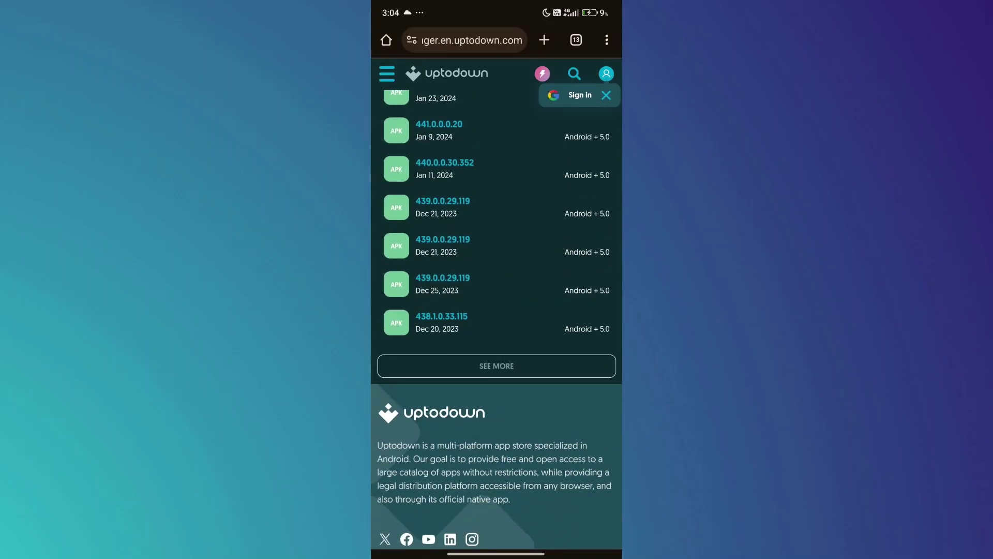
click(466, 321)
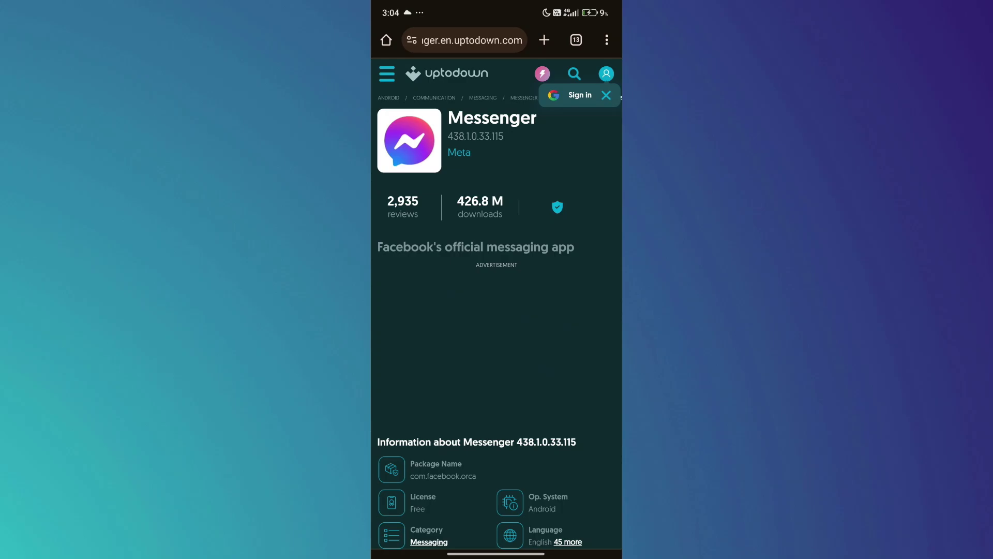
scroll(496, 310, down, 2)
scroll(496, 311, down, 5)
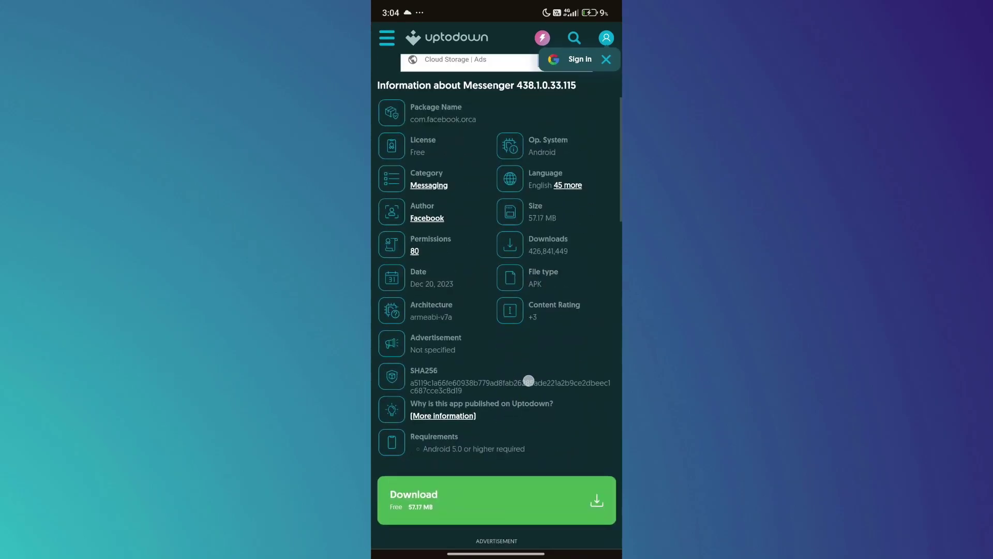
scroll(497, 310, down, 2)
Download the Messenger 438.1.0.33.115 APK despite the harmful-file warning and view it in Downloads
click(496, 441)
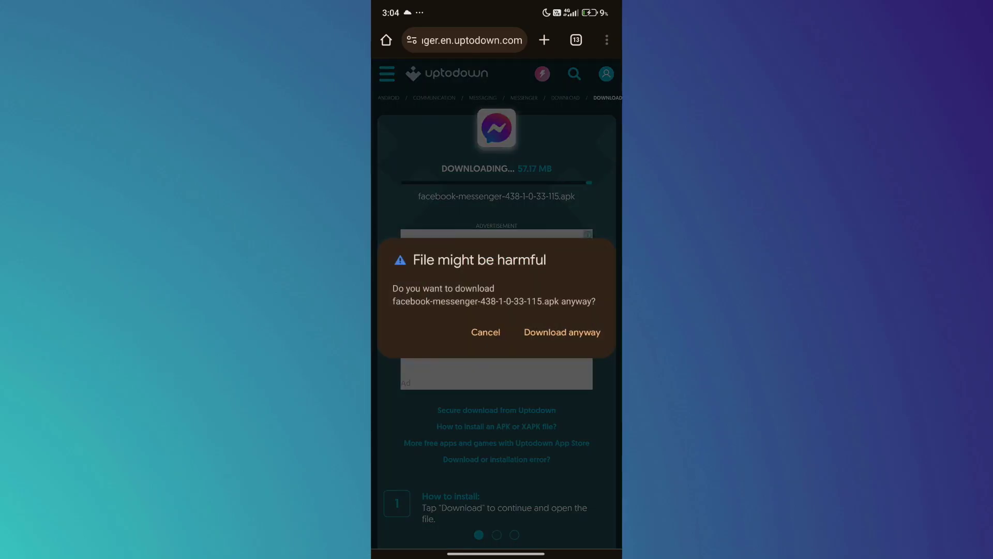
click(562, 331)
click(586, 75)
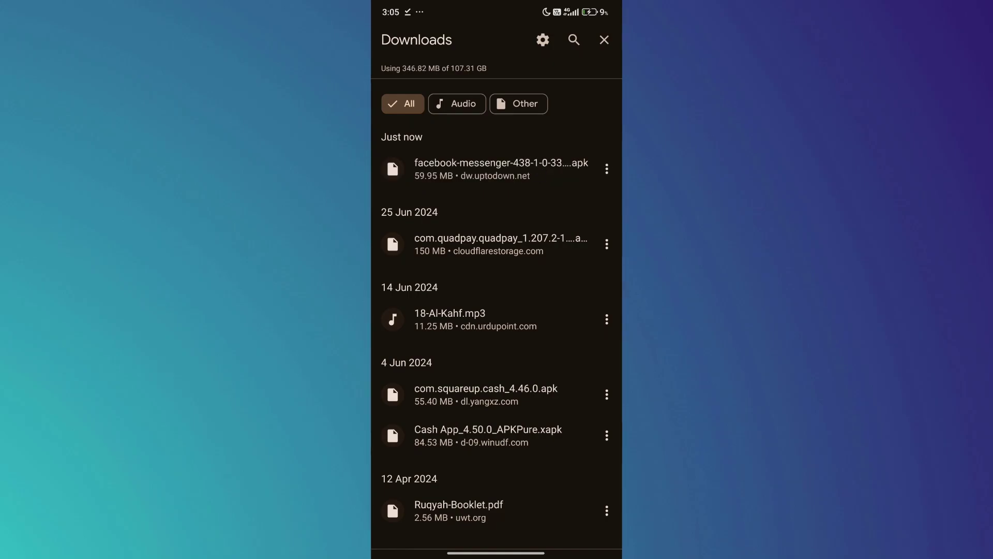
Install the downloaded facebook-messenger APK with the Package installer
click(501, 169)
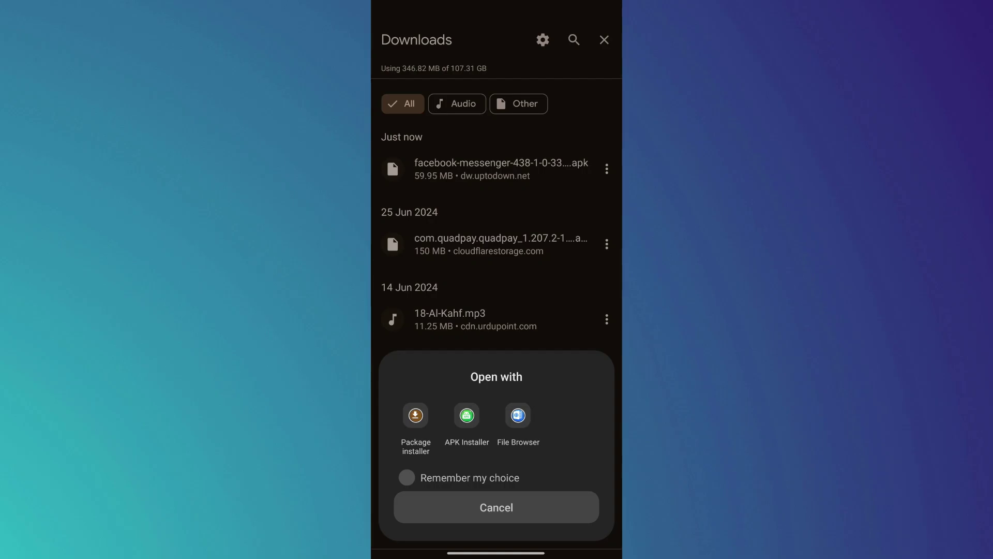
click(415, 415)
click(574, 321)
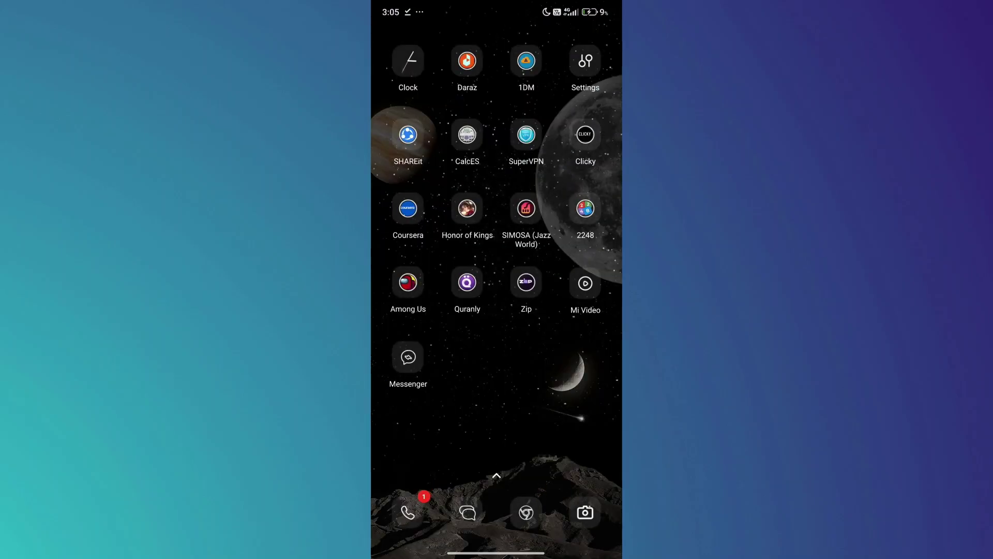
Log in to the new Messenger using the saved Smart Lock account
click(408, 355)
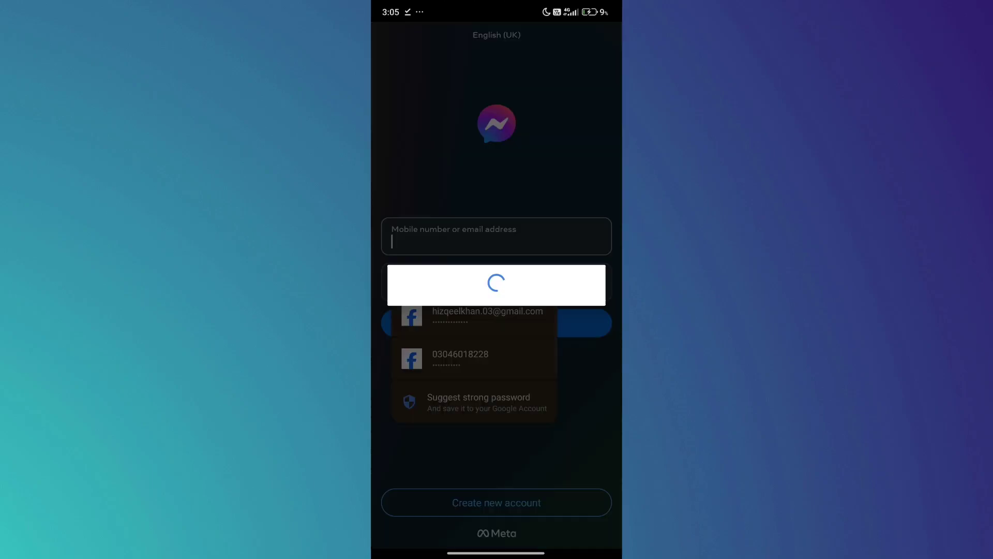
click(437, 372)
click(474, 266)
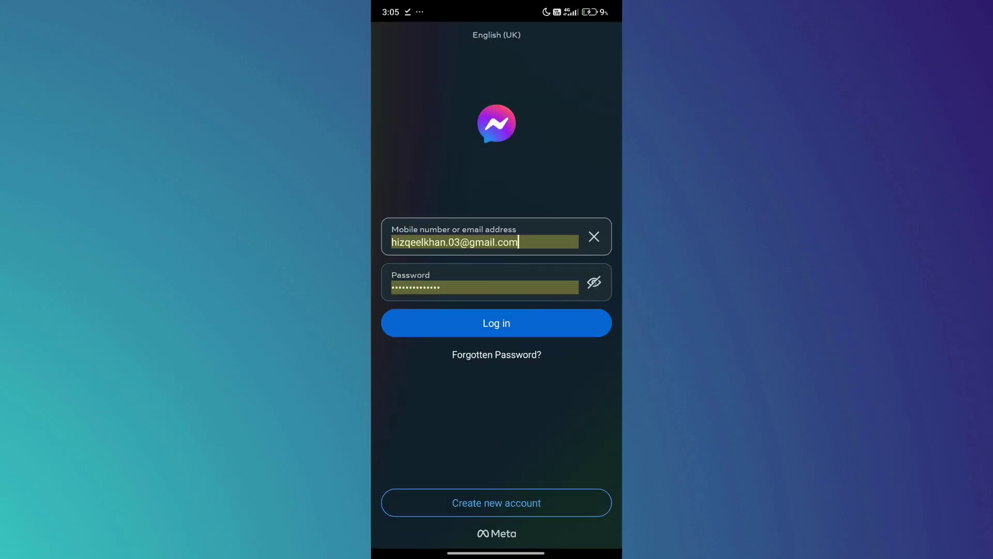
click(497, 323)
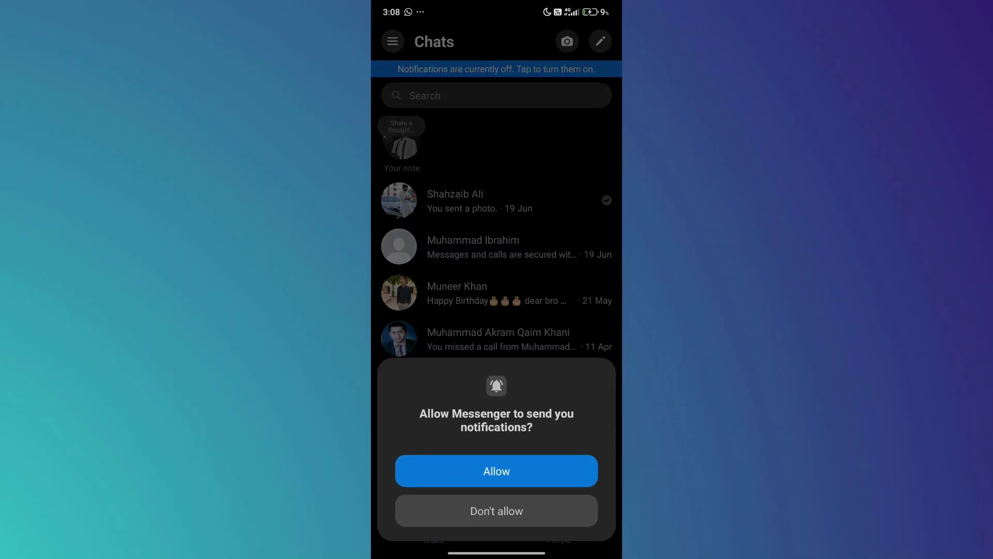
Decline Messenger's notification permission and the Turn on notifications page
click(504, 510)
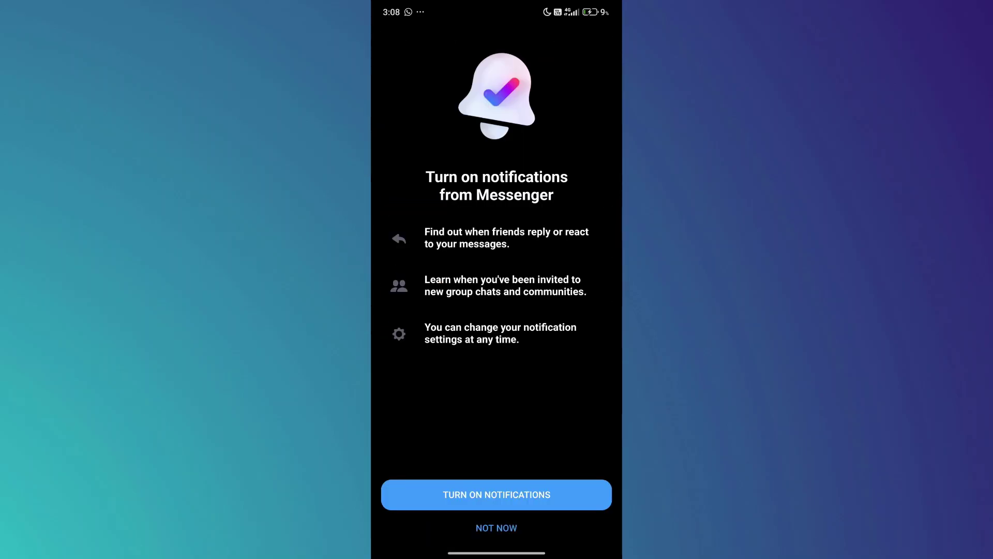
click(495, 528)
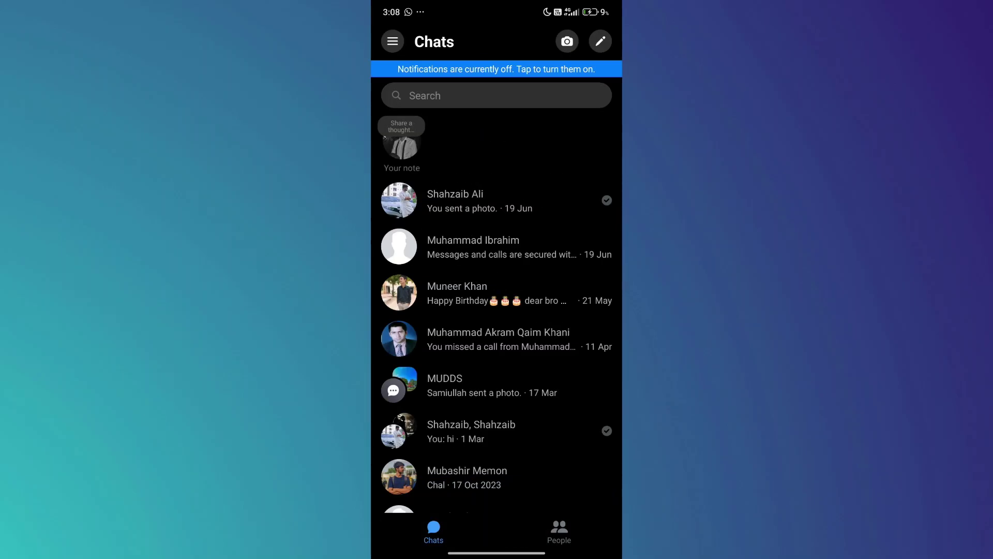